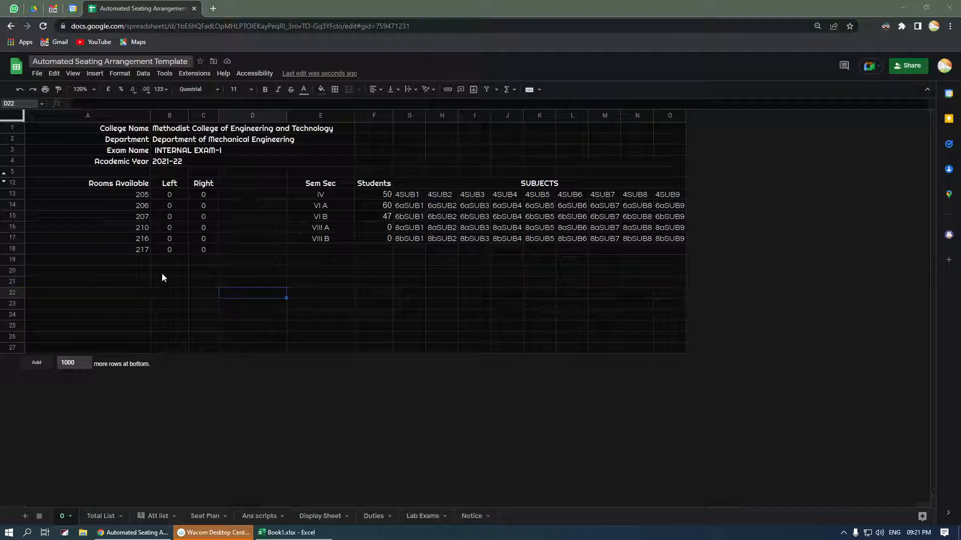
- Look over room cell A13 and the IV, VI A, VI B section counts, then open Total List
{"action": "right_click", "coordinate": [131, 192]}
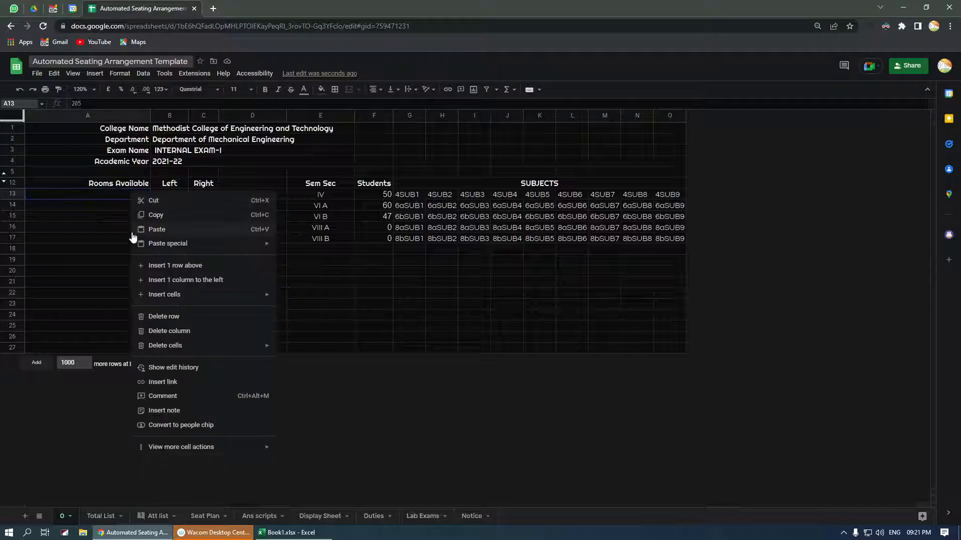
{"action": "key", "text": "Escape"}
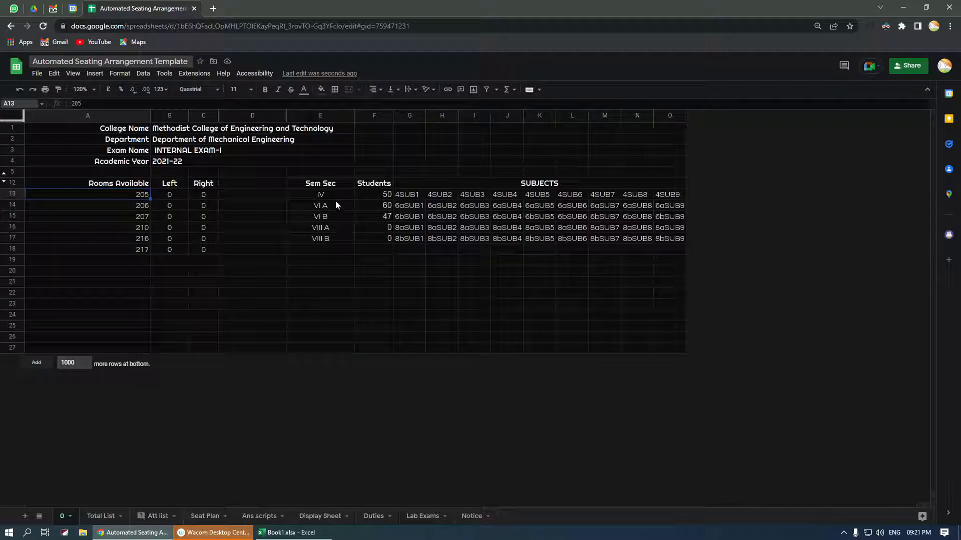
{"action": "left_click_drag", "start_coordinate": [338, 193], "coordinate": [367, 239]}
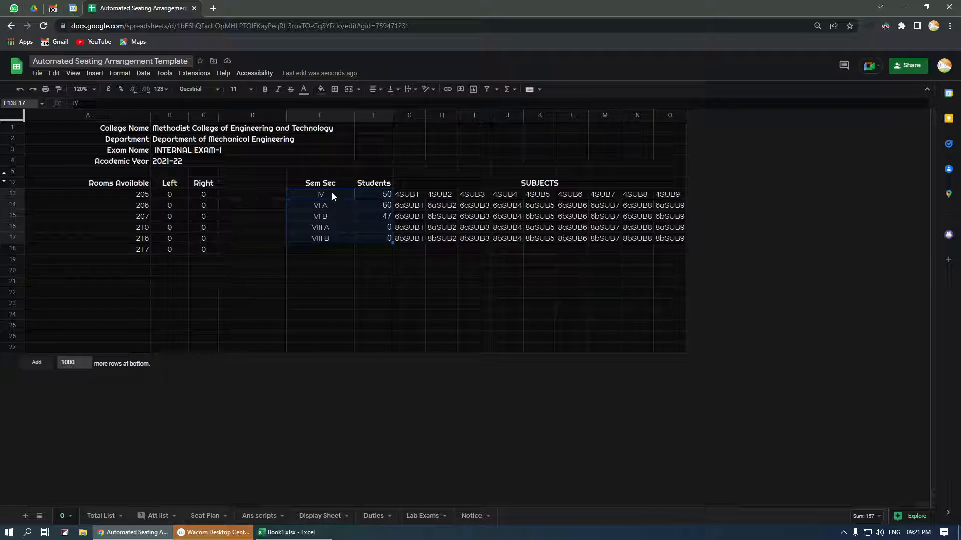
{"action": "left_click_drag", "start_coordinate": [332, 193], "coordinate": [361, 217]}
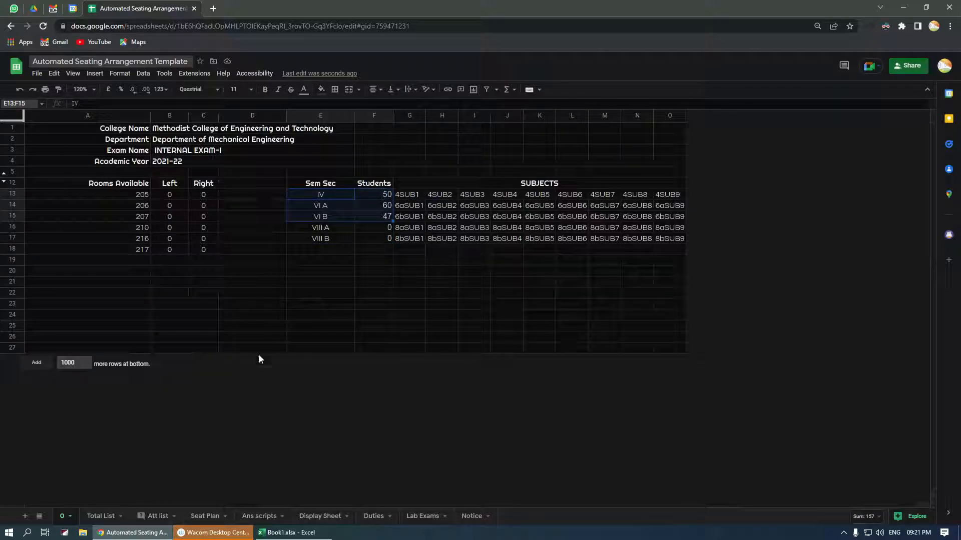
{"action": "left_click", "coordinate": [101, 516]}
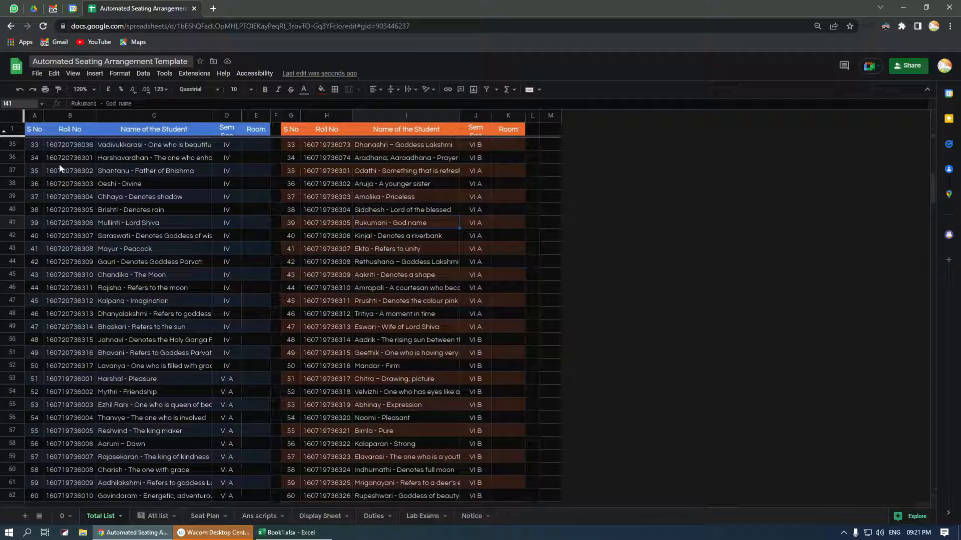
- Review student names, roll numbers and the D5 semester choices, then return to sheet 0
{"action": "scroll", "coordinate": [60, 168], "scroll_direction": "up", "scroll_amount": 8}
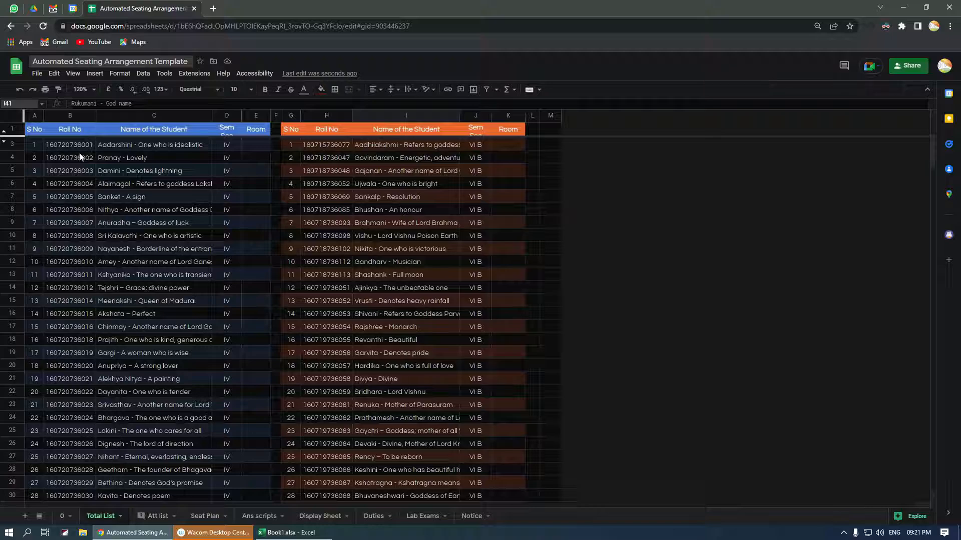
{"action": "left_click_drag", "start_coordinate": [120, 145], "coordinate": [124, 330]}
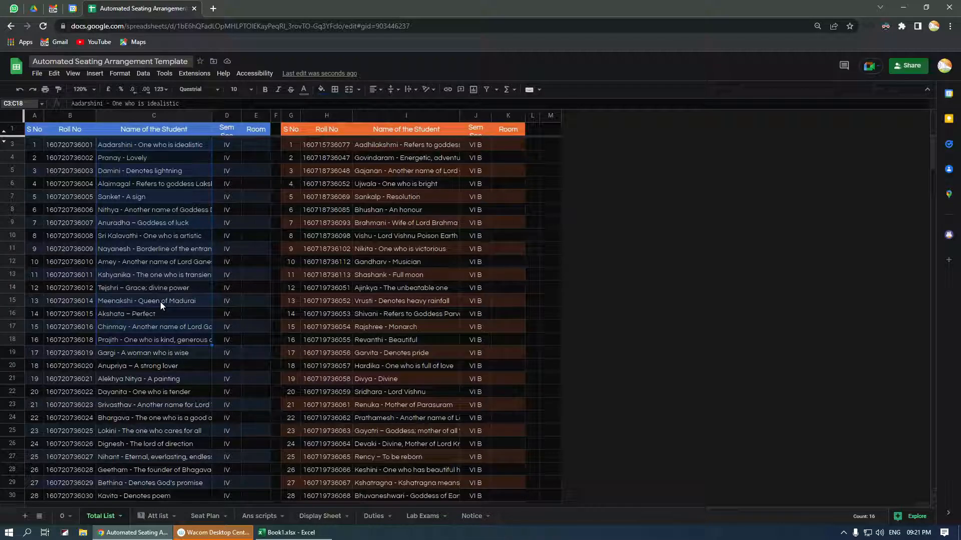
{"action": "left_click", "coordinate": [72, 173]}
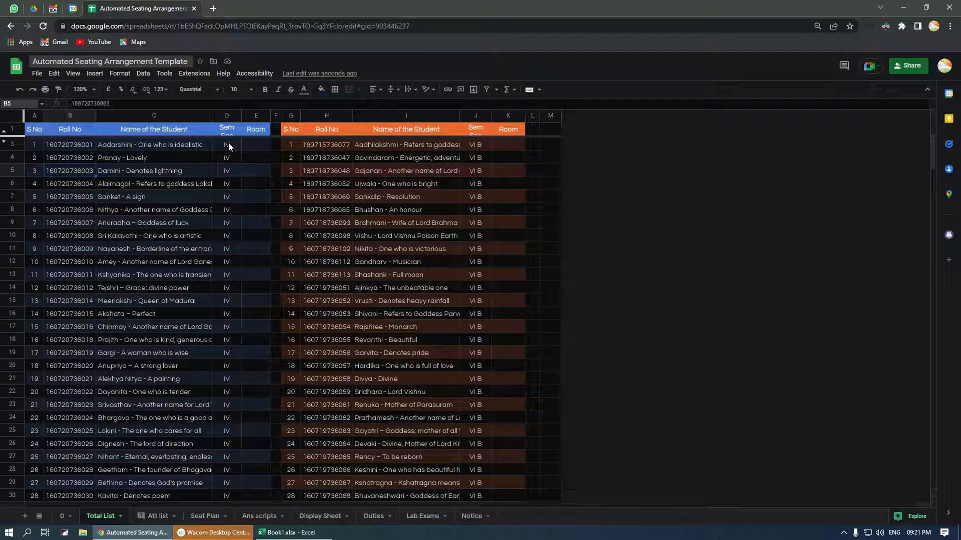
{"action": "left_click_drag", "start_coordinate": [228, 145], "coordinate": [229, 250]}
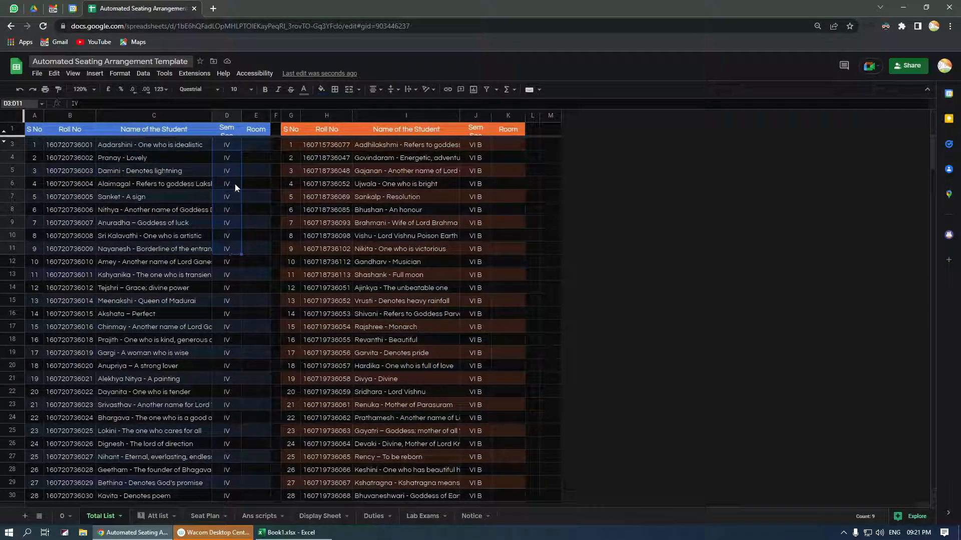
{"action": "double_click", "coordinate": [234, 171]}
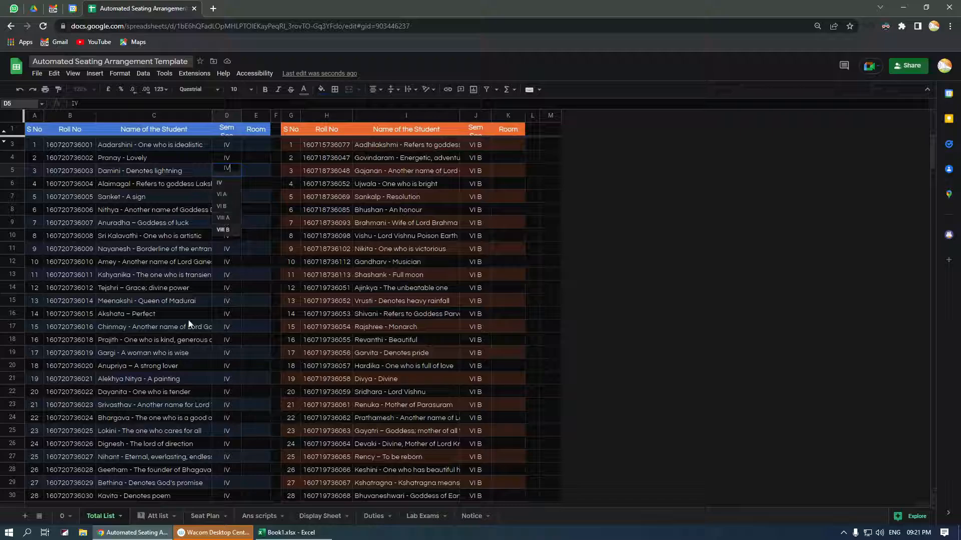
{"action": "key", "text": "Escape"}
{"action": "left_click", "coordinate": [63, 516]}
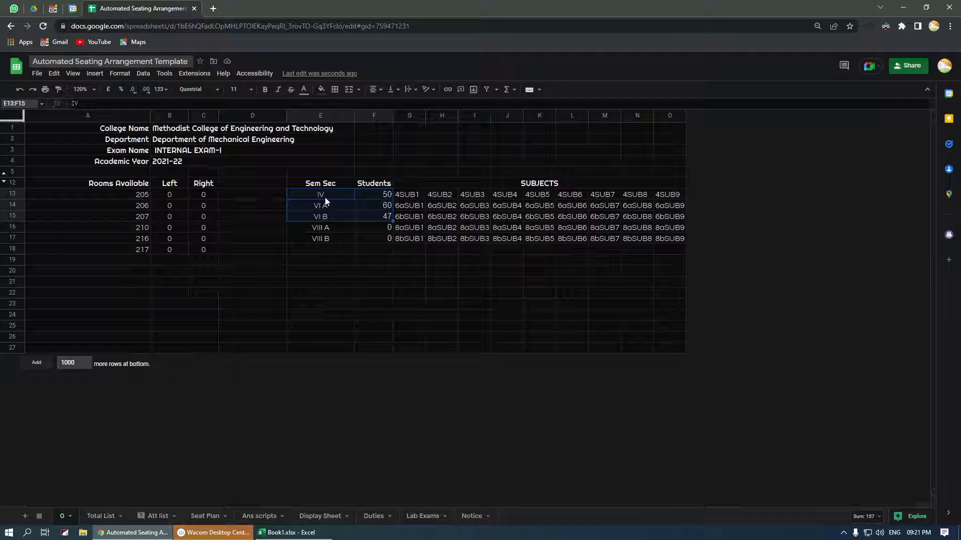
{"action": "left_click", "coordinate": [324, 249]}
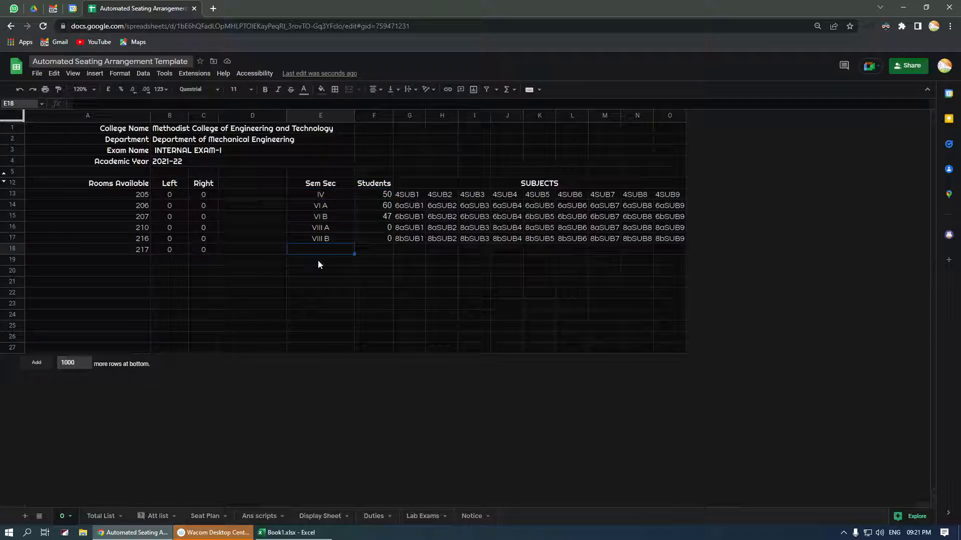
- On Total List, review roll numbers and names in B3:C19 plus I8 and I19, then open Att list
{"action": "left_click", "coordinate": [102, 516]}
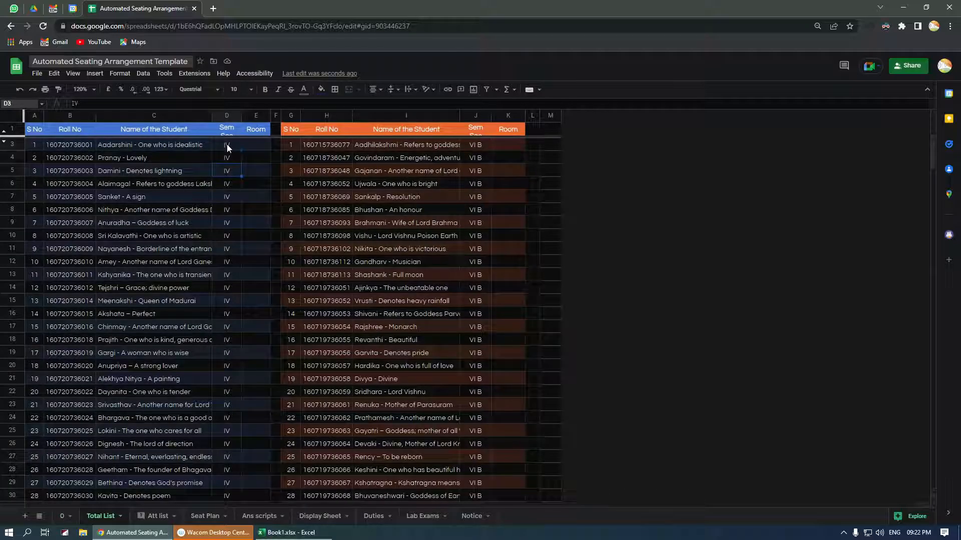
{"action": "left_click", "coordinate": [70, 146]}
{"action": "left_click_drag", "start_coordinate": [135, 221], "coordinate": [152, 353]}
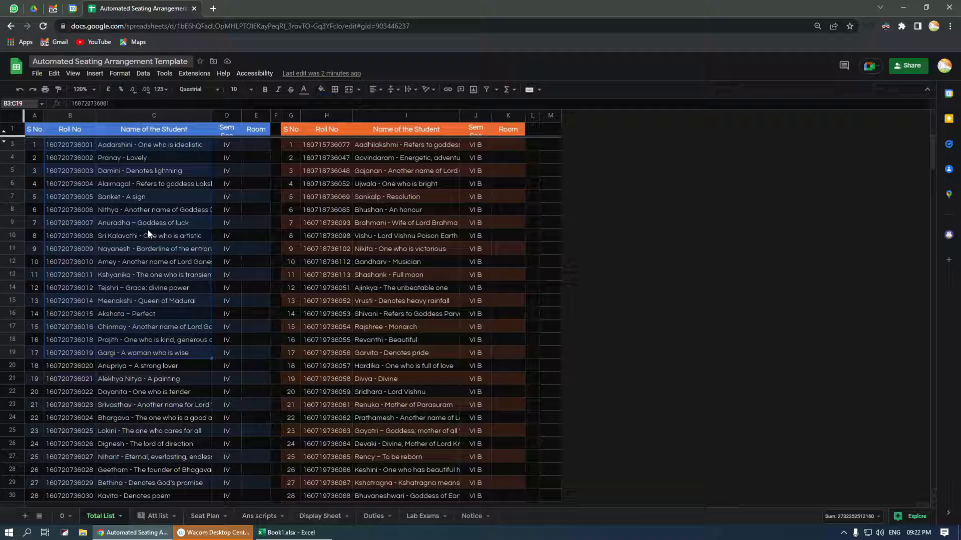
{"action": "left_click", "coordinate": [357, 213]}
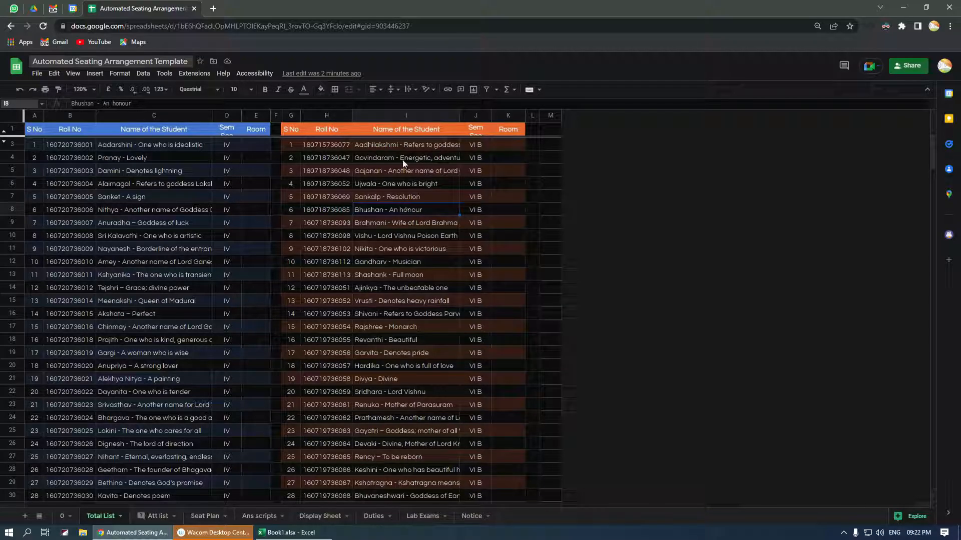
{"action": "left_click", "coordinate": [376, 352]}
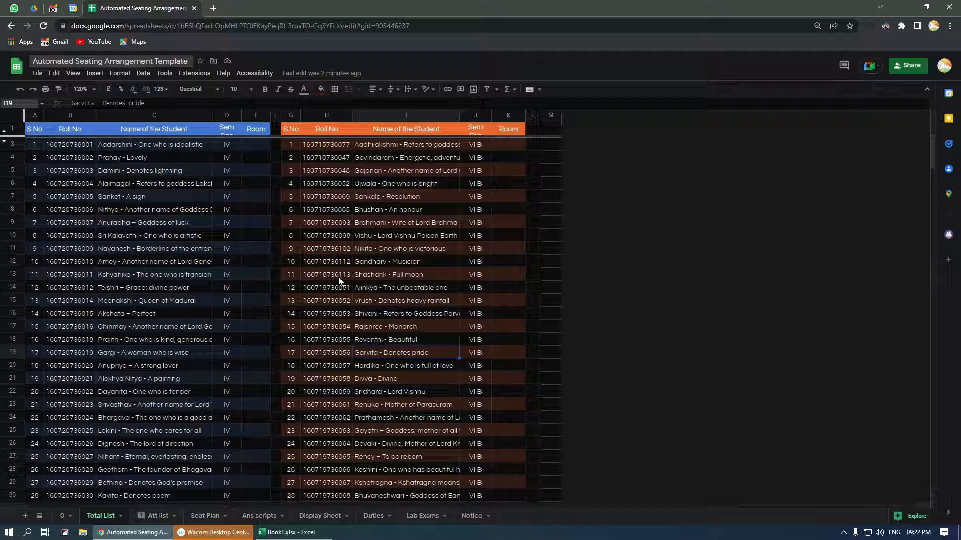
{"action": "left_click", "coordinate": [161, 521]}
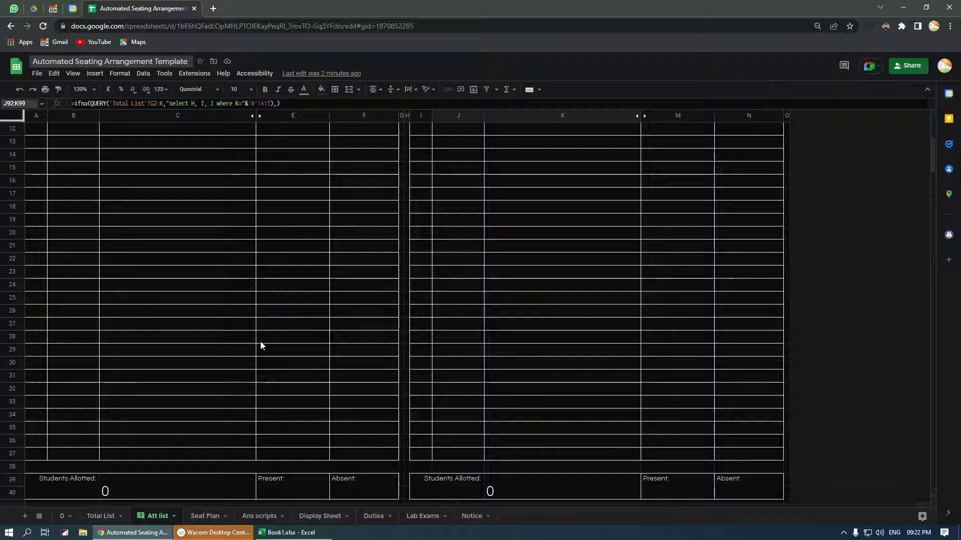
- Duplicate the spreadsheet into a second window snapped left, Total List beside Att list
{"action": "scroll", "coordinate": [260, 343], "scroll_direction": "up", "scroll_amount": 4}
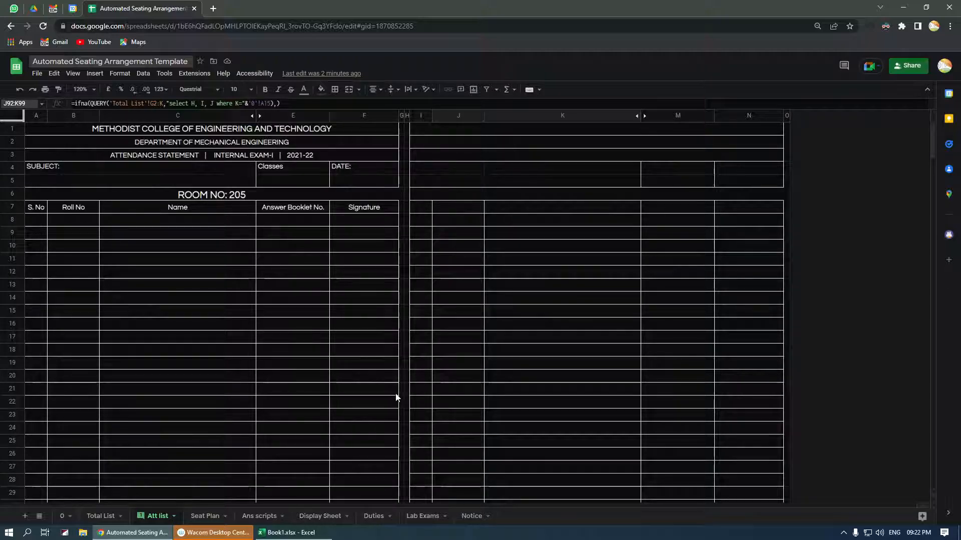
{"action": "right_click", "coordinate": [174, 8]}
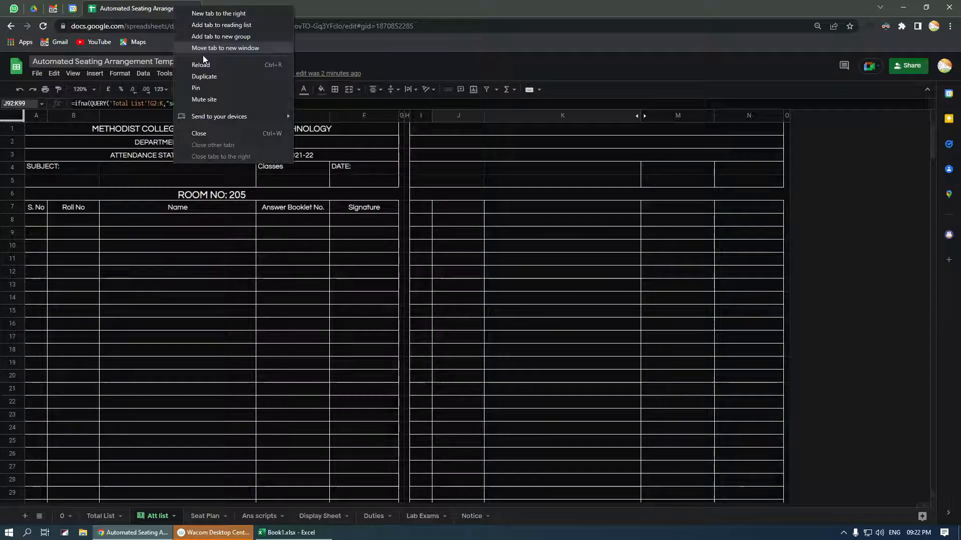
{"action": "left_click", "coordinate": [212, 78]}
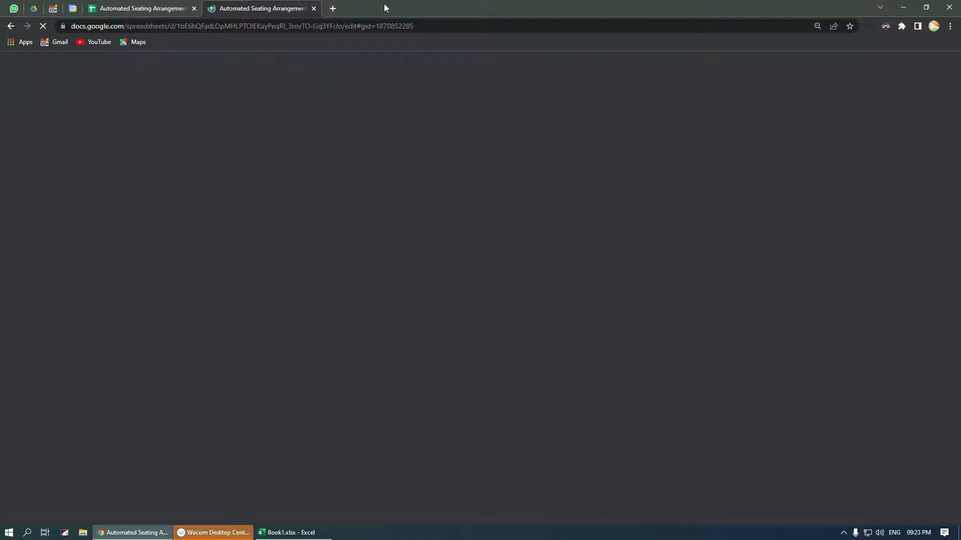
{"action": "left_click_drag", "start_coordinate": [199, 8], "coordinate": [358, 130]}
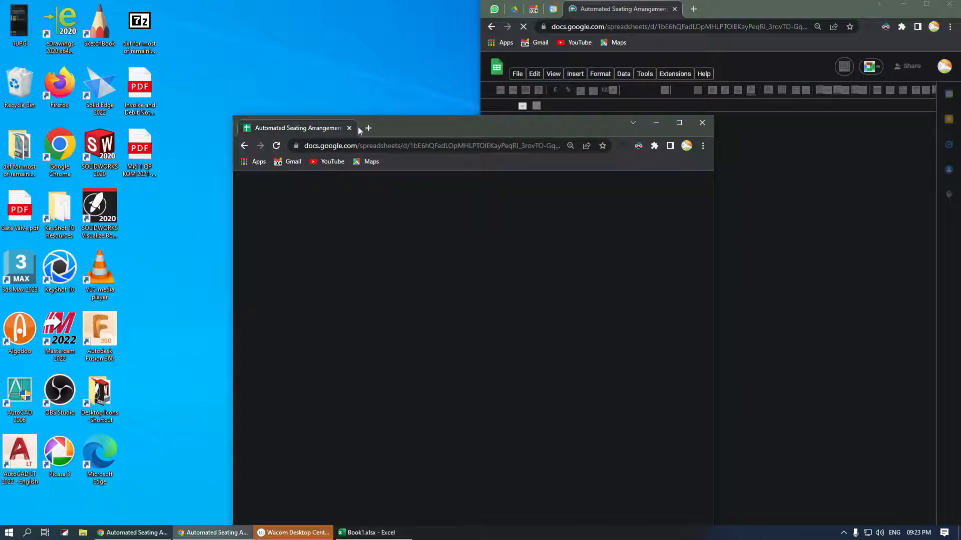
{"action": "key", "text": "super+Left"}
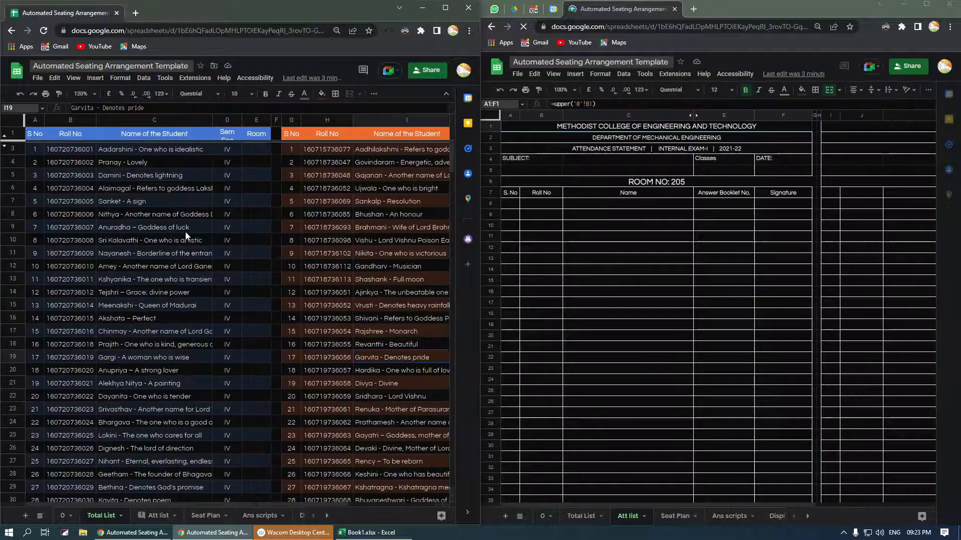
{"action": "left_click", "coordinate": [706, 226]}
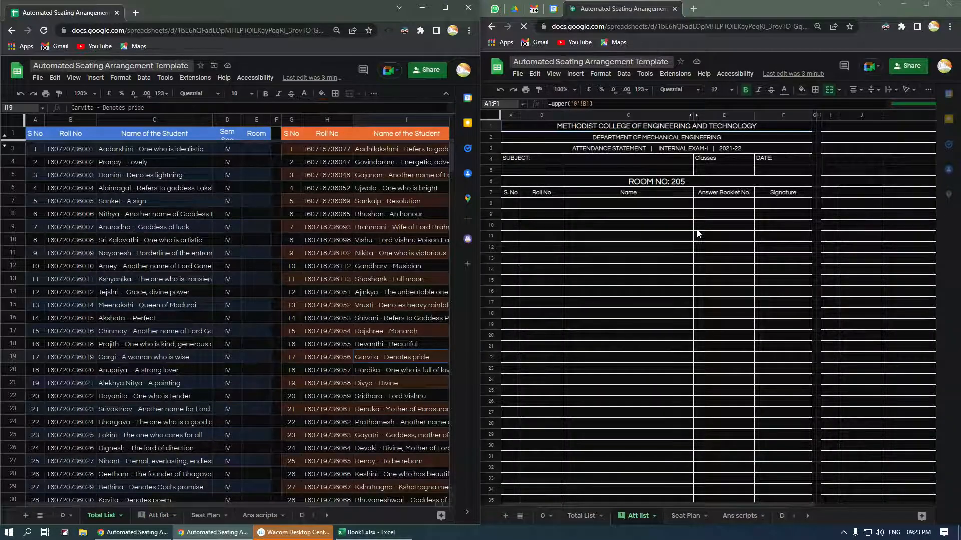
{"action": "left_click", "coordinate": [262, 200]}
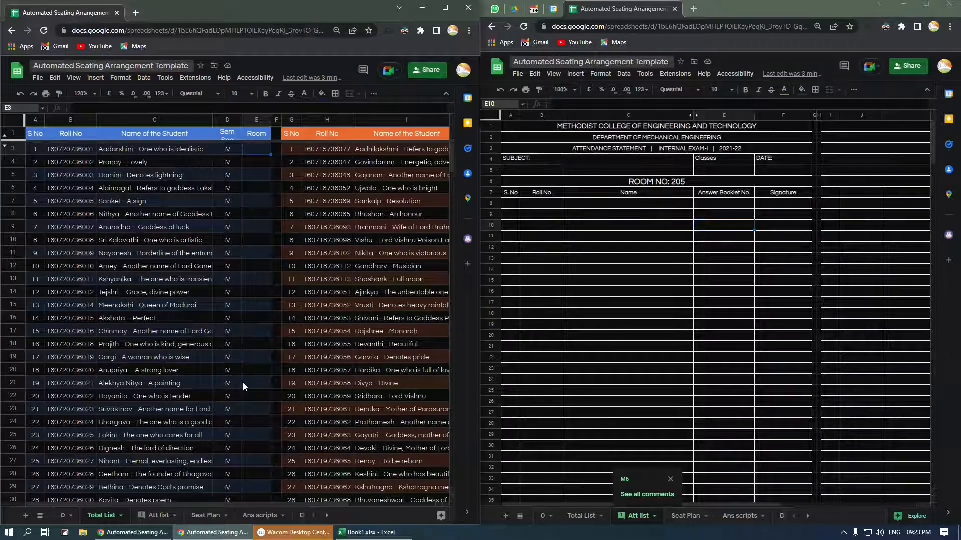
- Enter room 205 for semester IV students 1–30 and check the Att list student and Classes formulas
{"action": "left_click", "coordinate": [259, 149]}
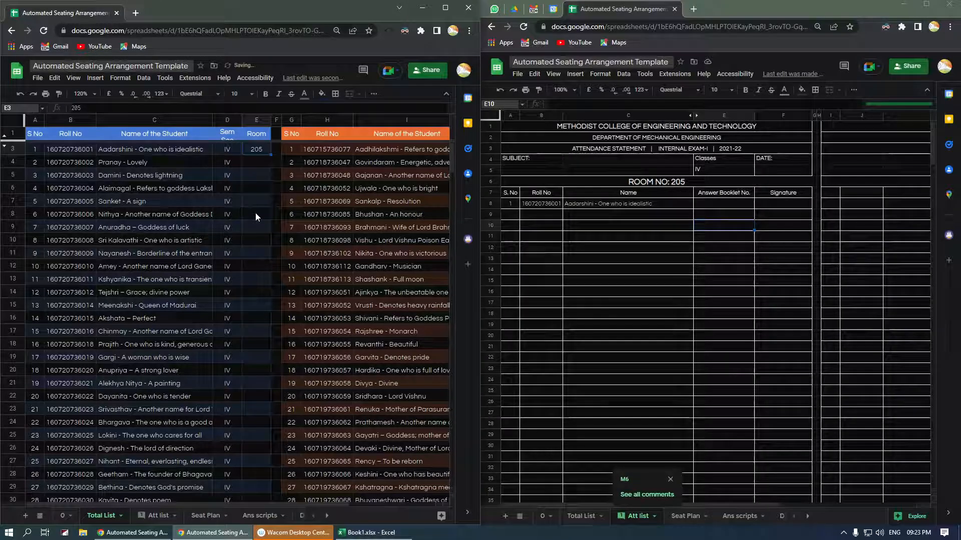
{"action": "left_click", "coordinate": [255, 215]}
{"action": "left_click", "coordinate": [515, 200]}
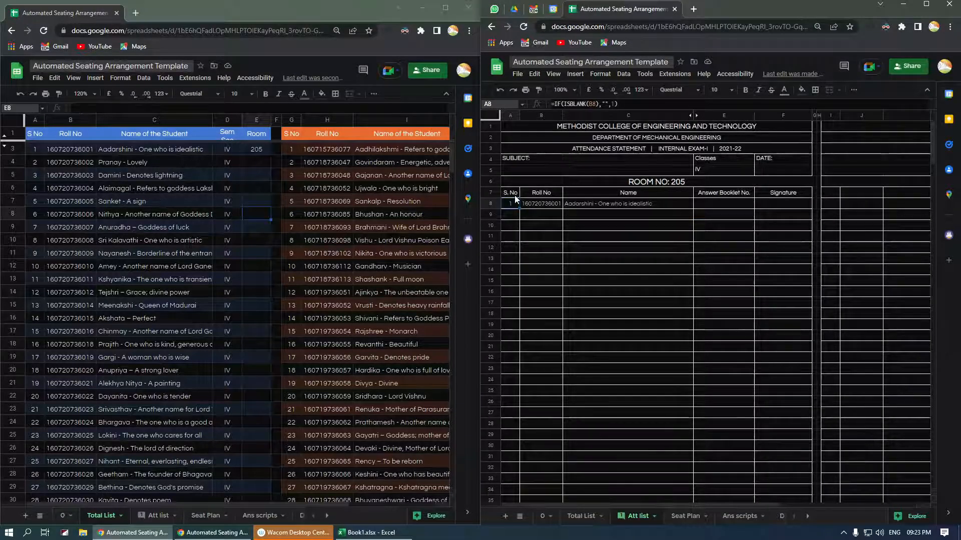
{"action": "scroll", "coordinate": [561, 250], "scroll_direction": "down", "scroll_amount": 5}
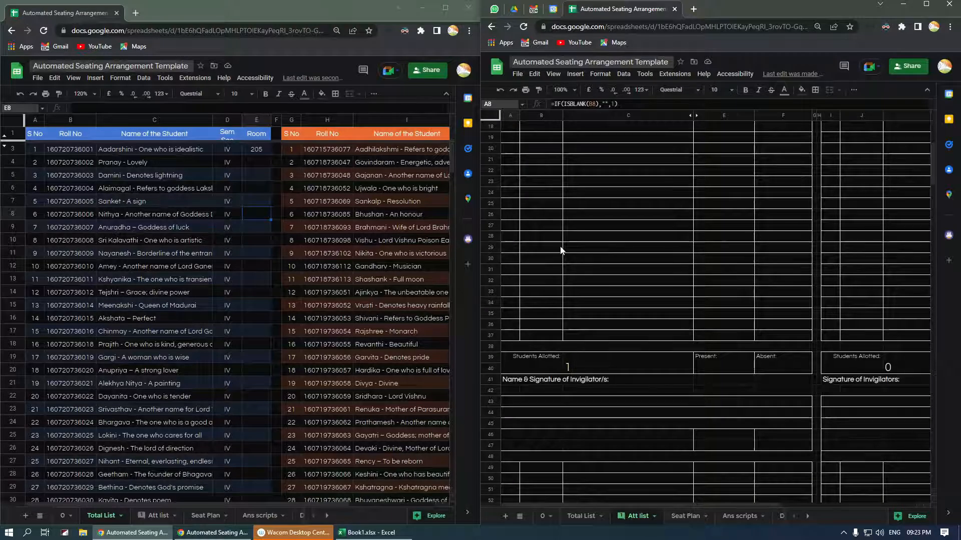
{"action": "scroll", "coordinate": [670, 187], "scroll_direction": "up", "scroll_amount": 5}
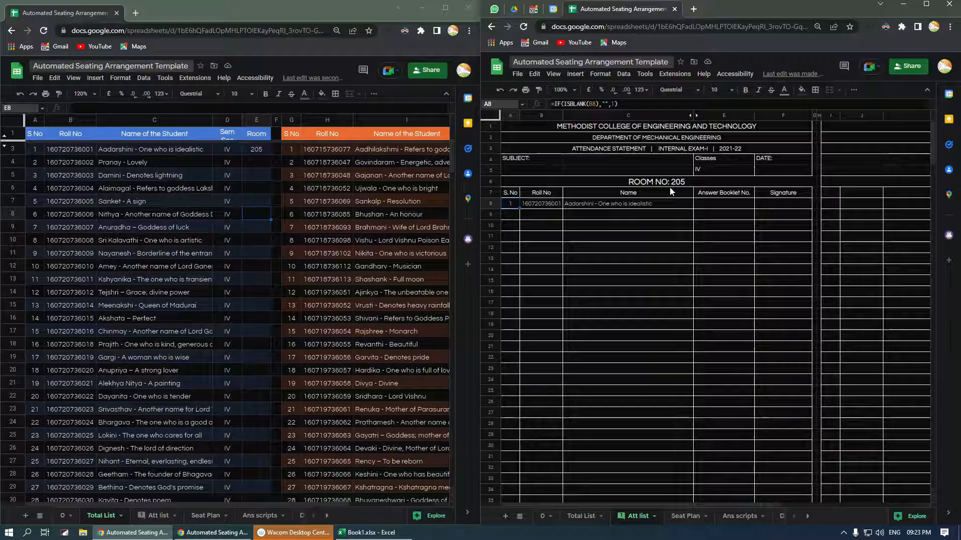
{"action": "left_click", "coordinate": [713, 164]}
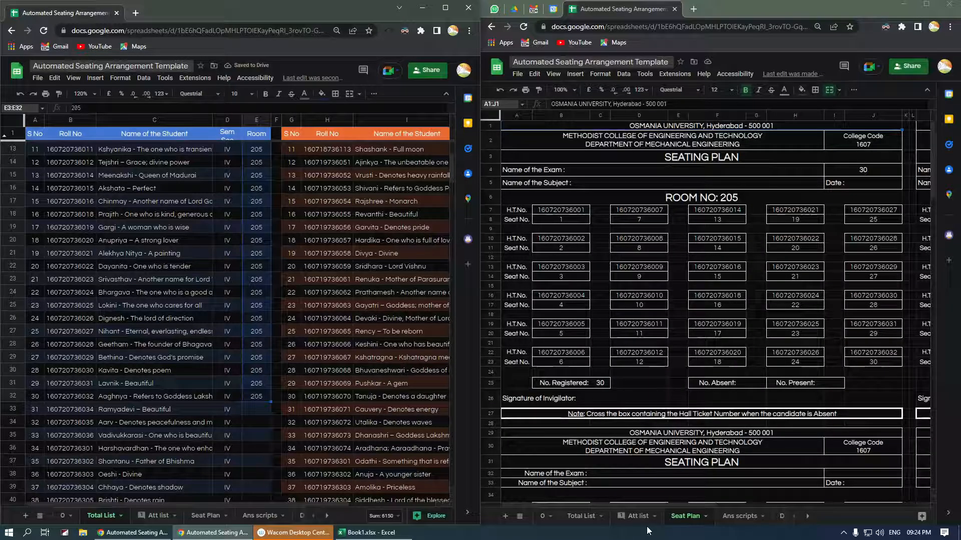
- Fill K3:K13 with room 205 for the first eleven VI B students, clearing the stray entry
{"action": "left_click", "coordinate": [638, 516]}
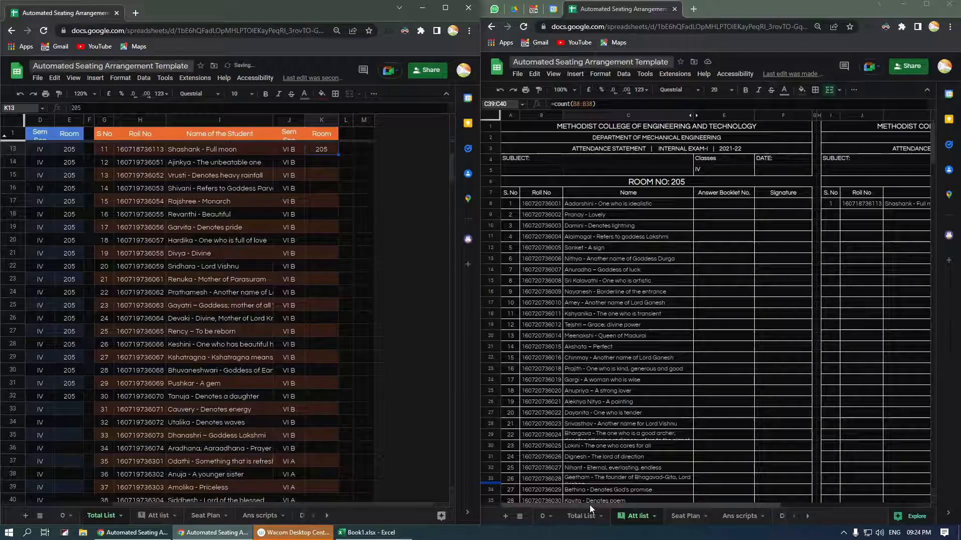
{"action": "left_click_drag", "start_coordinate": [590, 506], "coordinate": [736, 506]}
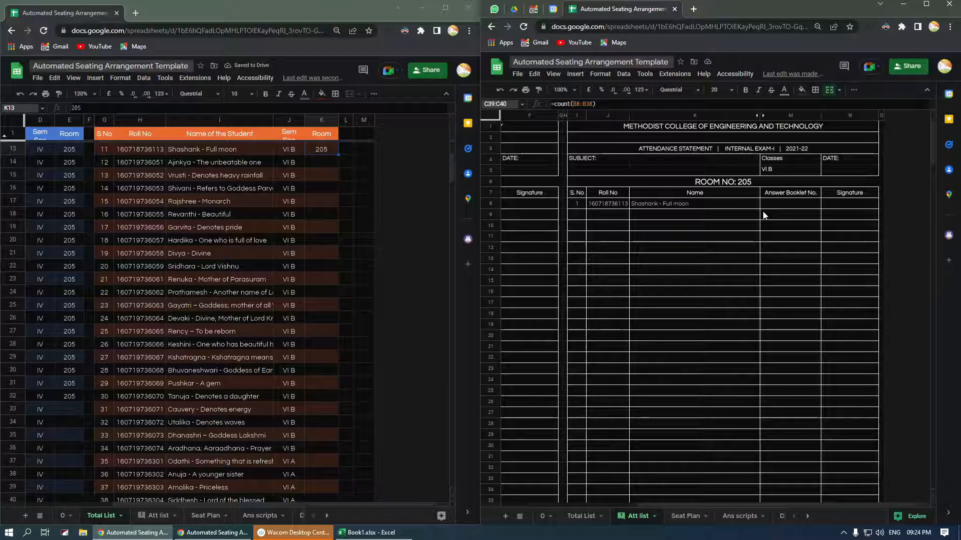
{"action": "key", "text": "alt+Tab"}
{"action": "key", "text": "Delete"}
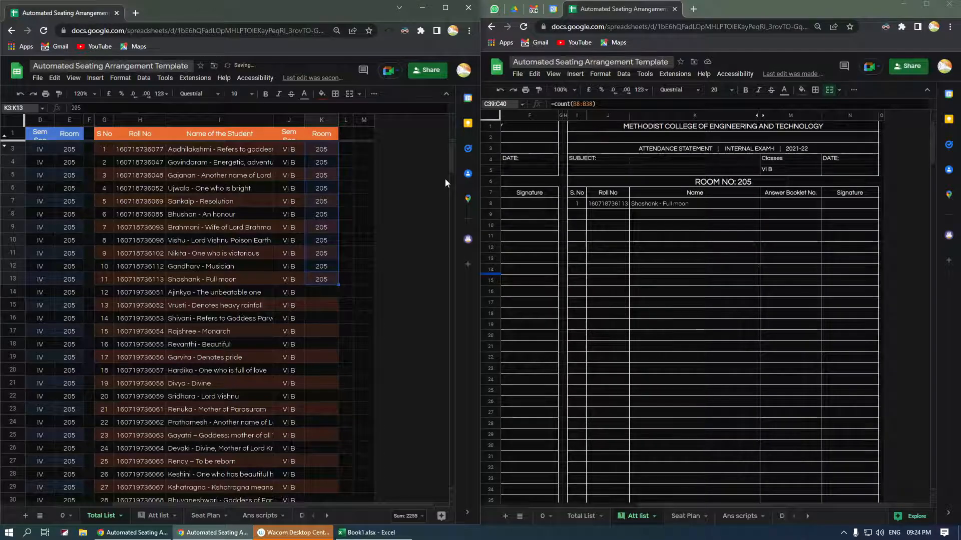
{"action": "left_click", "coordinate": [325, 331]}
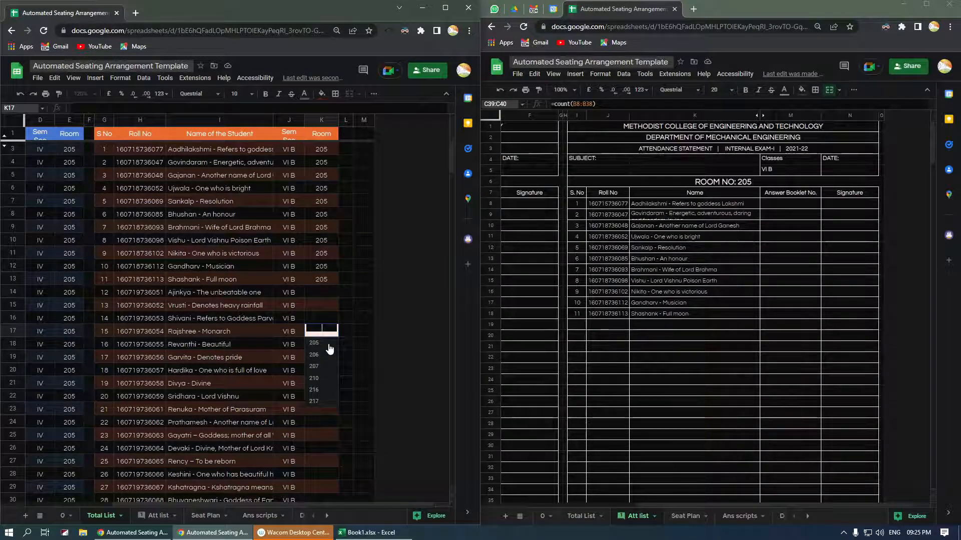
- Fill room 206 down K14:K16 for VI B and assign 206 to IV students 31–45
{"action": "left_click", "coordinate": [320, 354]}
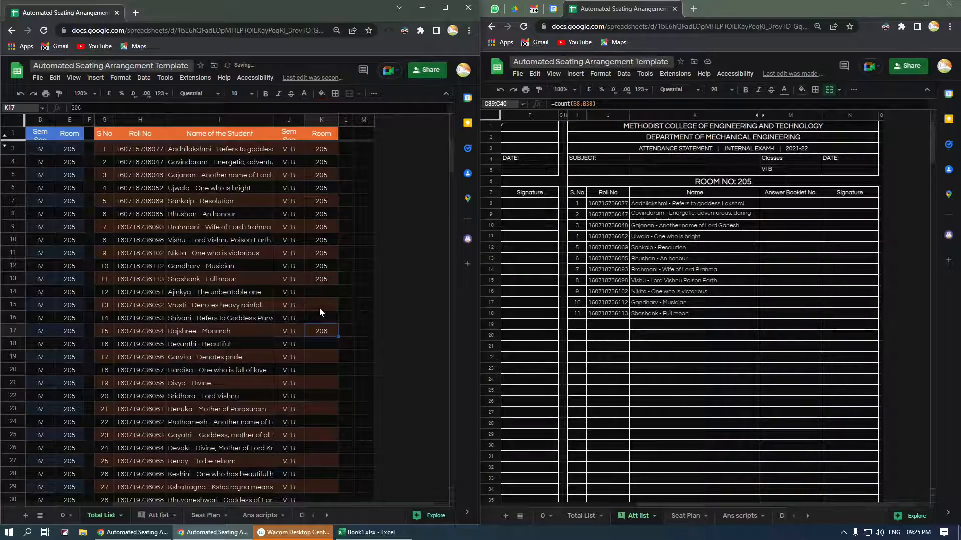
{"action": "key", "text": "ctrl+z"}
{"action": "key", "text": "ctrl+z"}
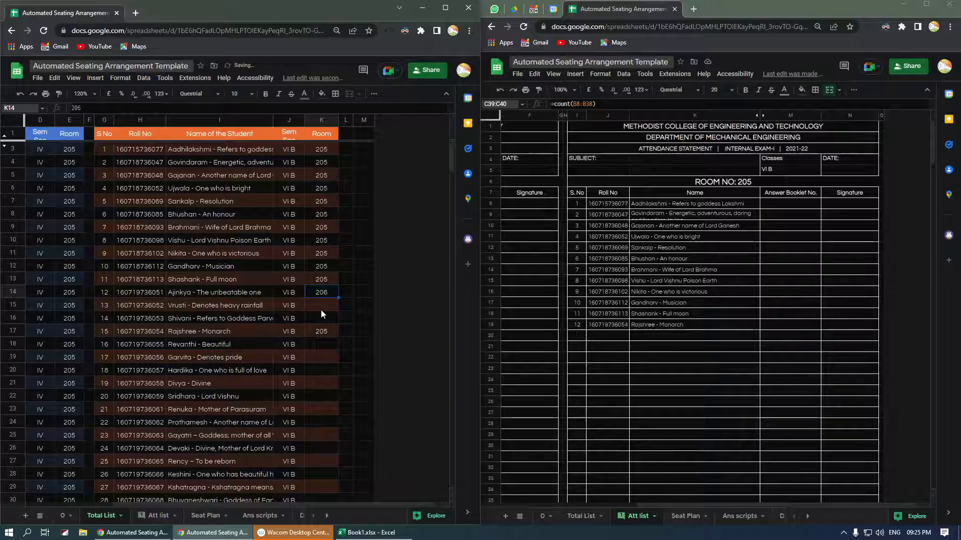
{"action": "left_click", "coordinate": [320, 315], "text": "shift"}
{"action": "key", "text": "ctrl+d"}
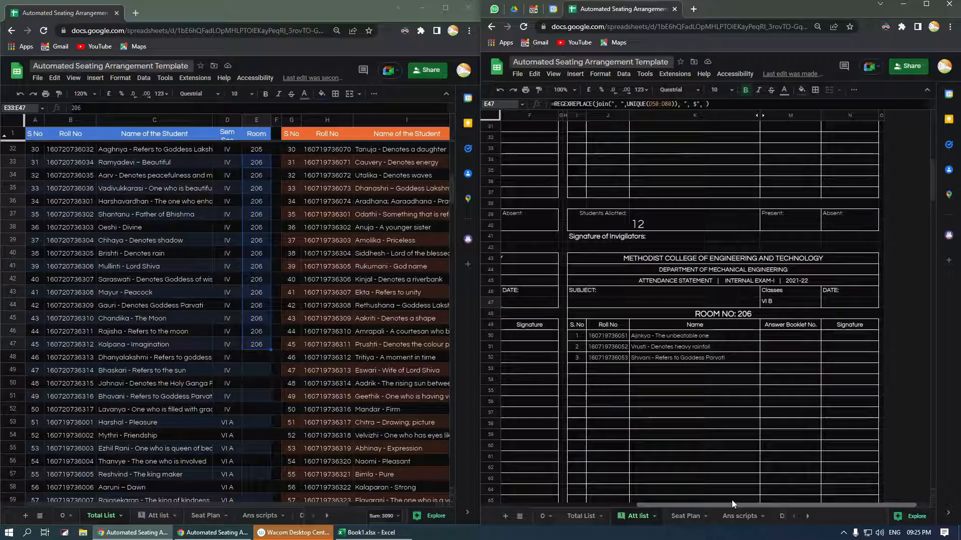
{"action": "left_click_drag", "start_coordinate": [731, 502], "coordinate": [709, 501]}
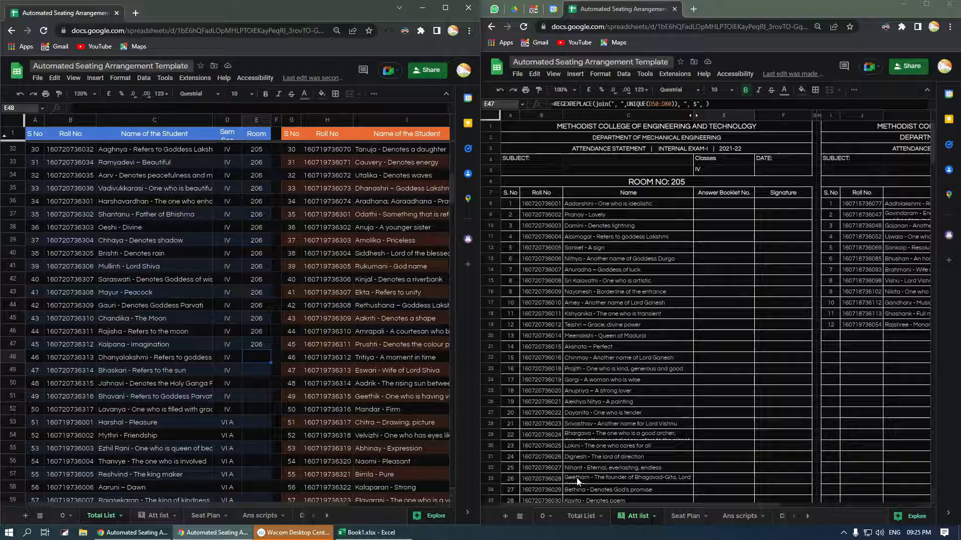
- Print-preview the Att list, then the Seat Plan pages for rooms 205 and 206
{"action": "key", "text": "ctrl+p"}
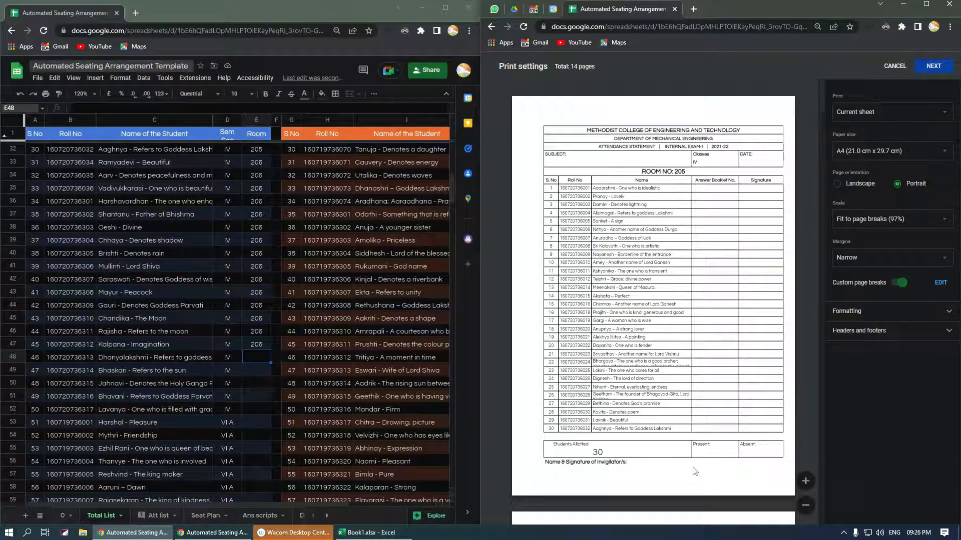
{"action": "key", "text": "Escape"}
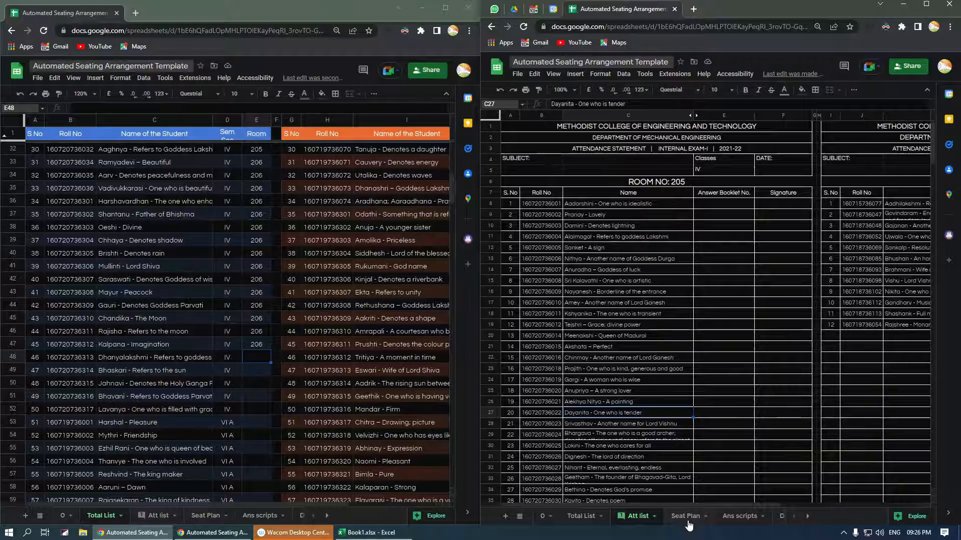
{"action": "left_click", "coordinate": [688, 522]}
{"action": "key", "text": "ctrl+p"}
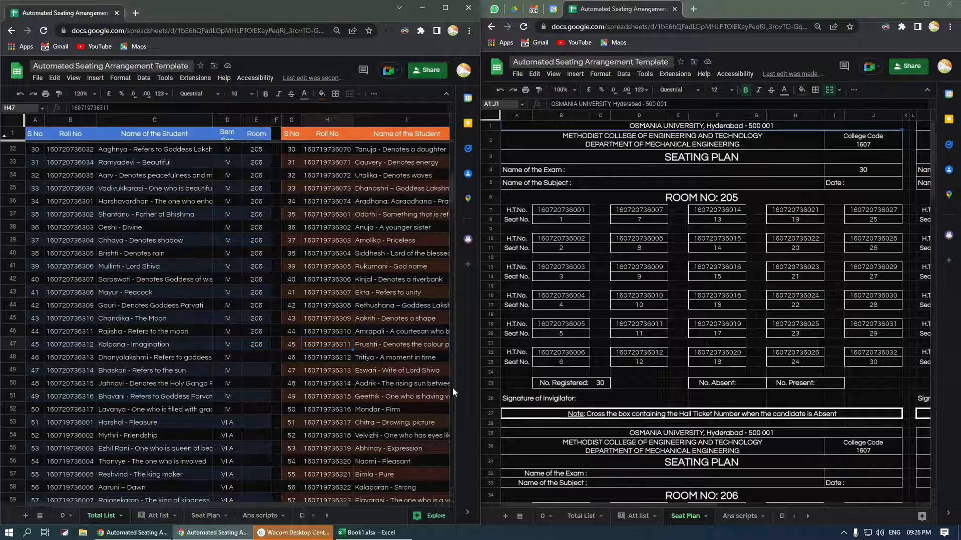
- On sheet 0, inspect per-class totals in F13:F15 and per-room left/right seats in B13:C19
{"action": "key", "text": "ctrl+shift+Page_Up"}
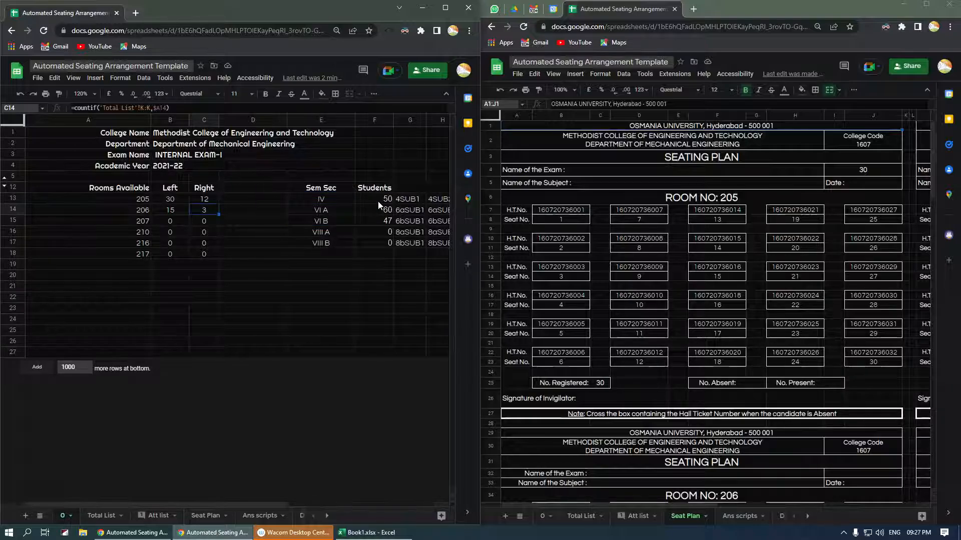
{"action": "left_click_drag", "start_coordinate": [377, 201], "coordinate": [378, 221]}
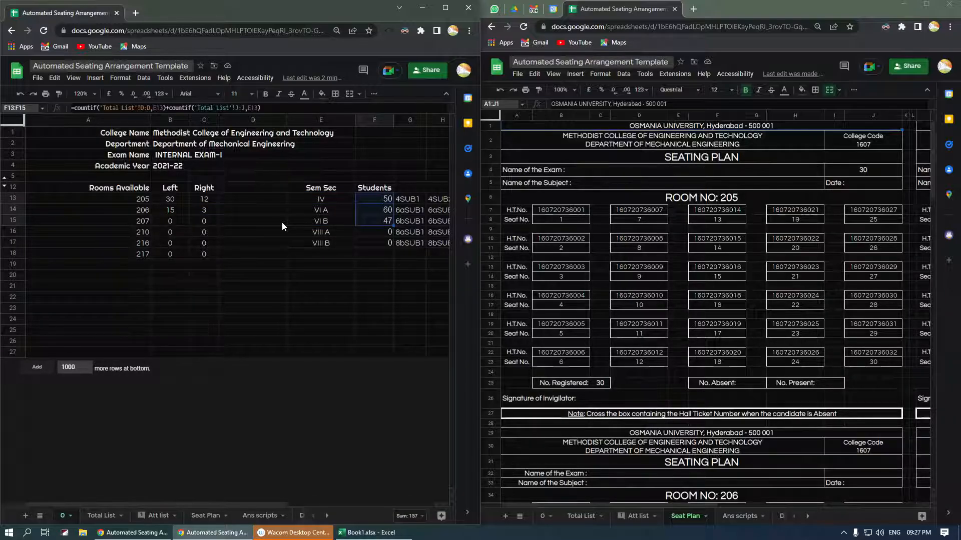
{"action": "left_click_drag", "start_coordinate": [165, 198], "coordinate": [210, 264]}
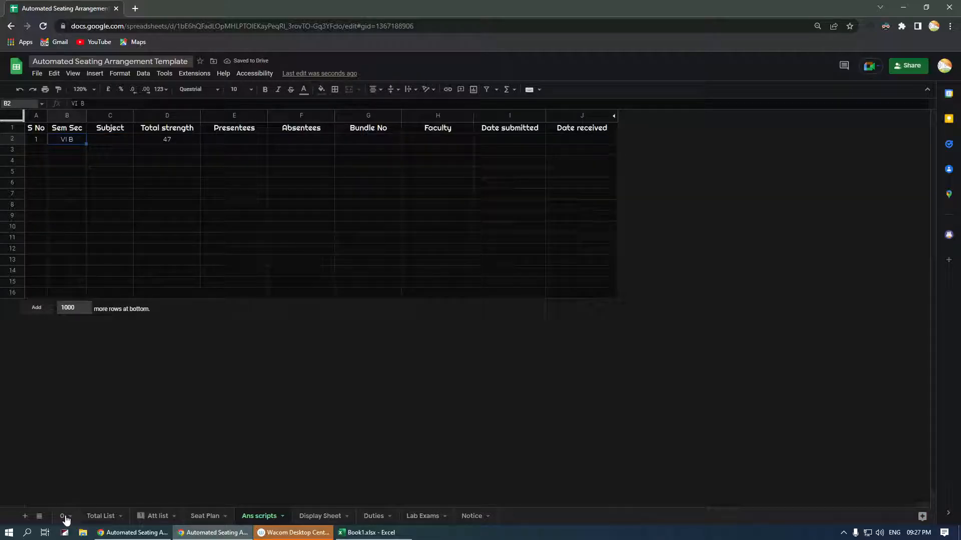
- Return to sheet 0 showing room seat counts and each section's nine subject codes
{"action": "left_click", "coordinate": [64, 517]}
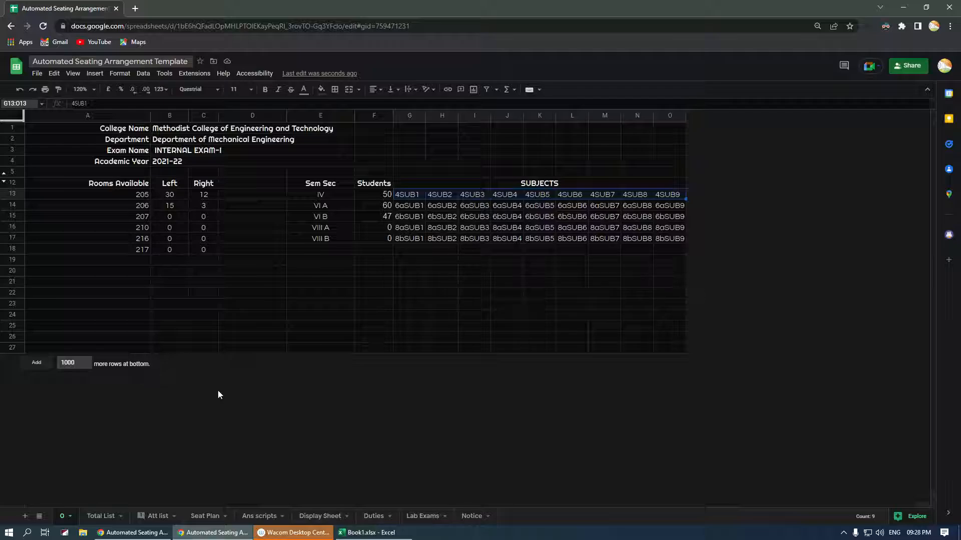
- On Ans scripts, enter rows for IV 4SUB4 (50, 47 present, 3 absent) and VI A 6aSUB2 (60)
{"action": "left_click", "coordinate": [244, 517]}
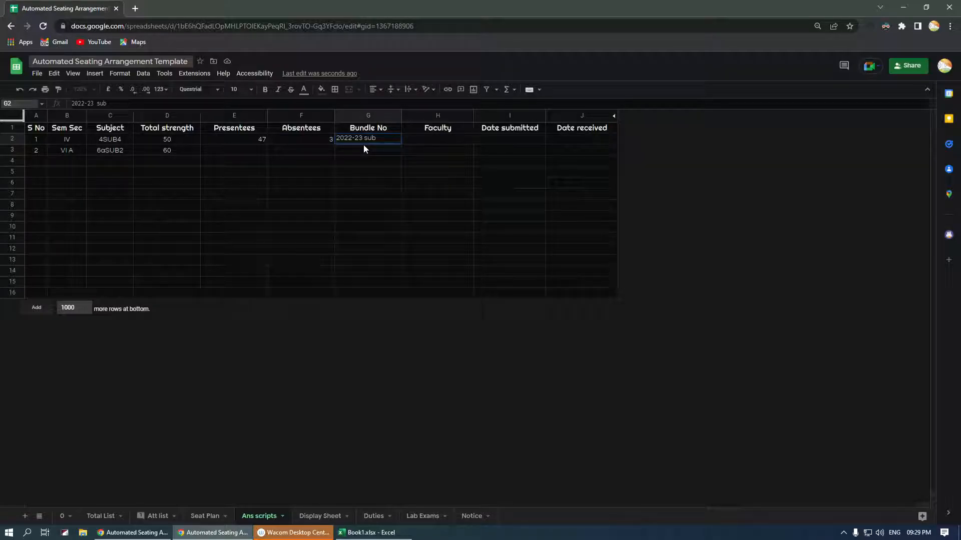
- Complete IV's bundle number as '2022-23 sub4' in G2 and select the Date received cell J2
{"action": "type", "text": "4"}
{"action": "key", "text": "ctrl+Return"}
{"action": "left_click", "coordinate": [571, 145]}
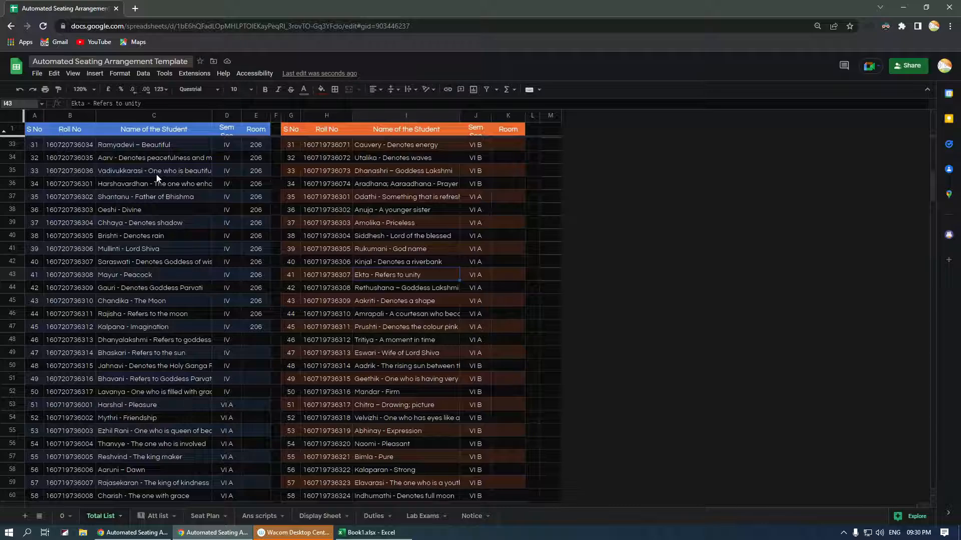
{"action": "left_click", "coordinate": [166, 212]}
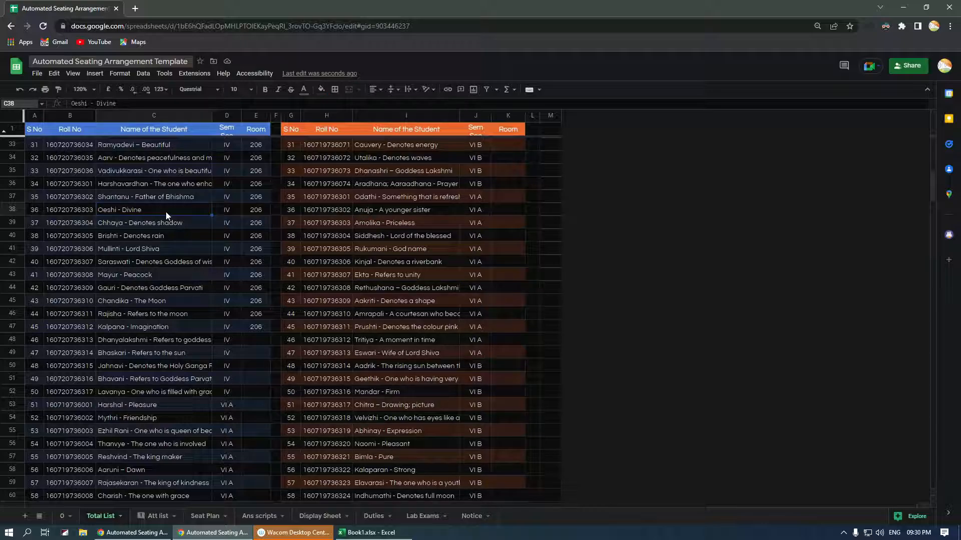